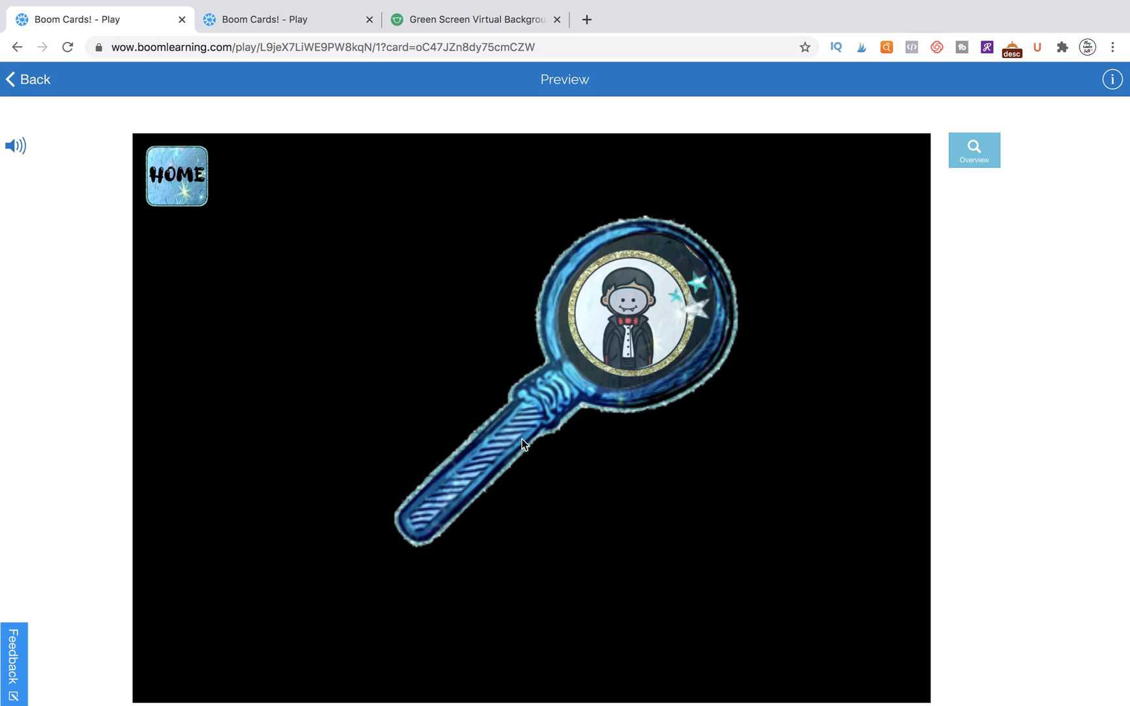
Step: Try out moving the magnifying glass in the deck preview, return to the home card and quit the preview
{"action": "left_click_drag", "start_coordinate": [502, 458], "coordinate": [476, 461]}
{"action": "left_click", "coordinate": [186, 195]}
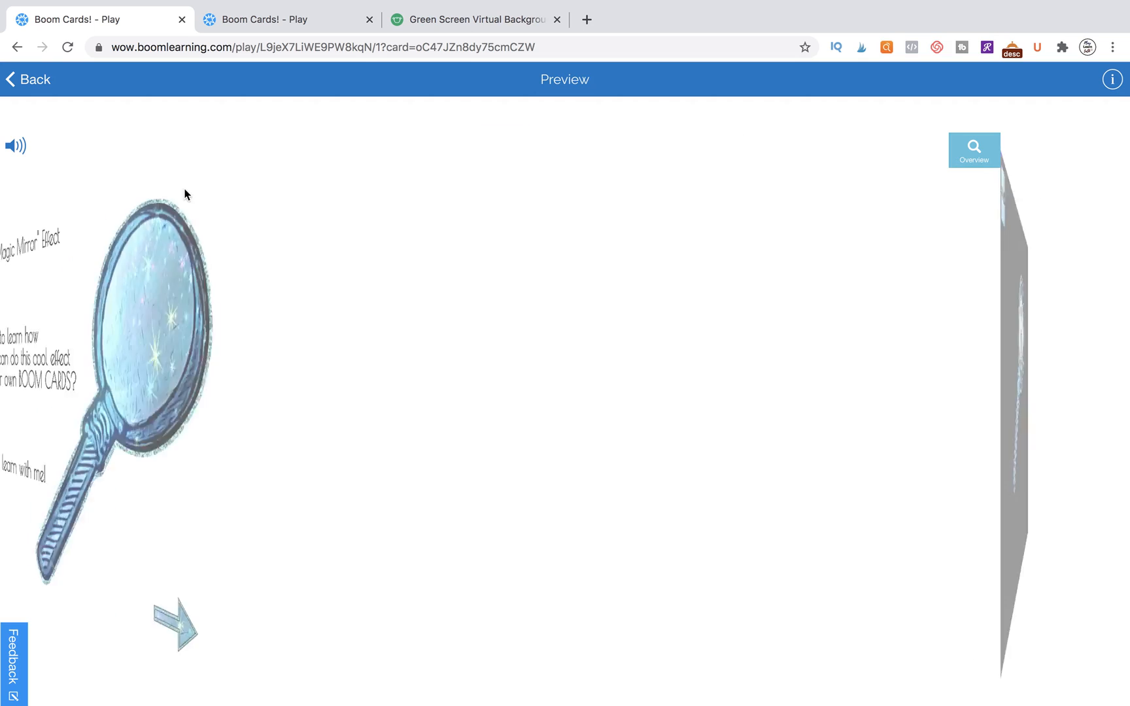
{"action": "left_click", "coordinate": [45, 84]}
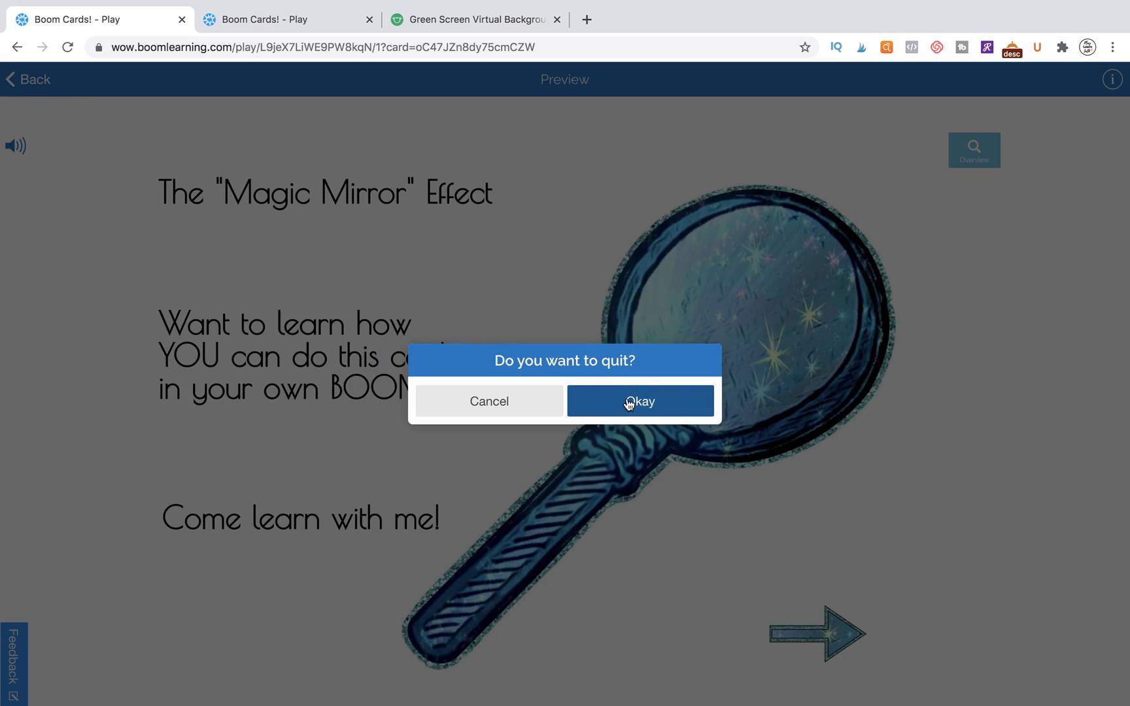
{"action": "left_click", "coordinate": [627, 400]}
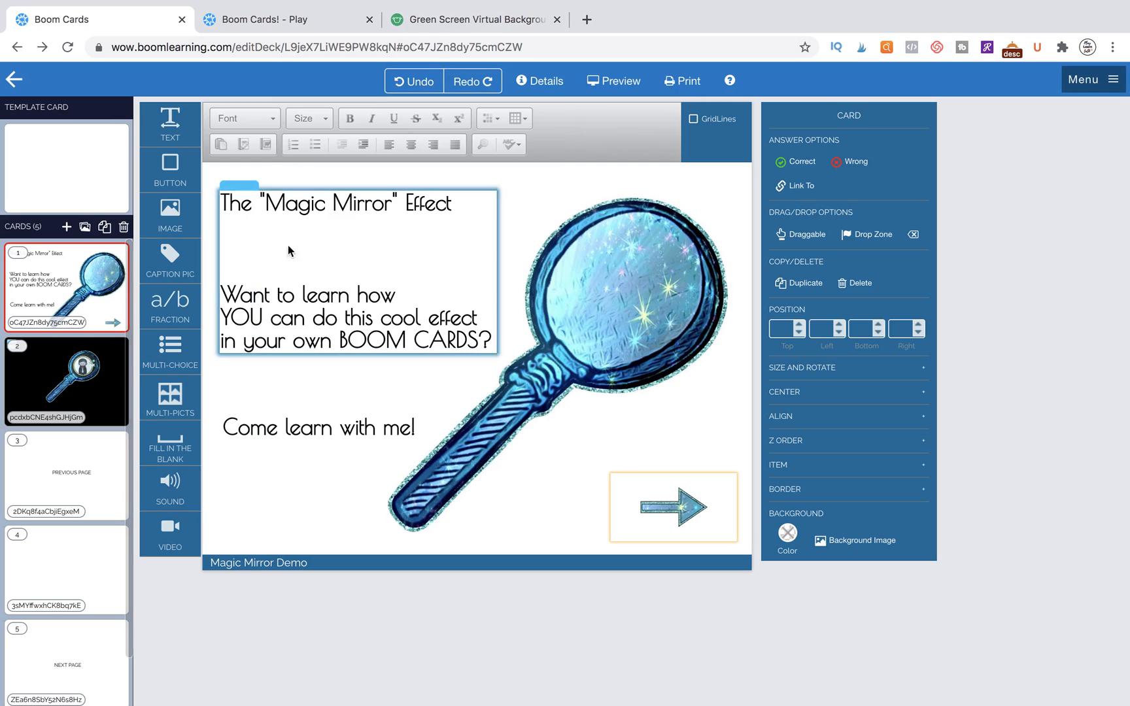
Step: Review the Halloween Costumes green screen product page and its second preview image, view the Magical Magnifying Glass deck preview, and return to the deck editor
{"action": "left_click", "coordinate": [479, 22]}
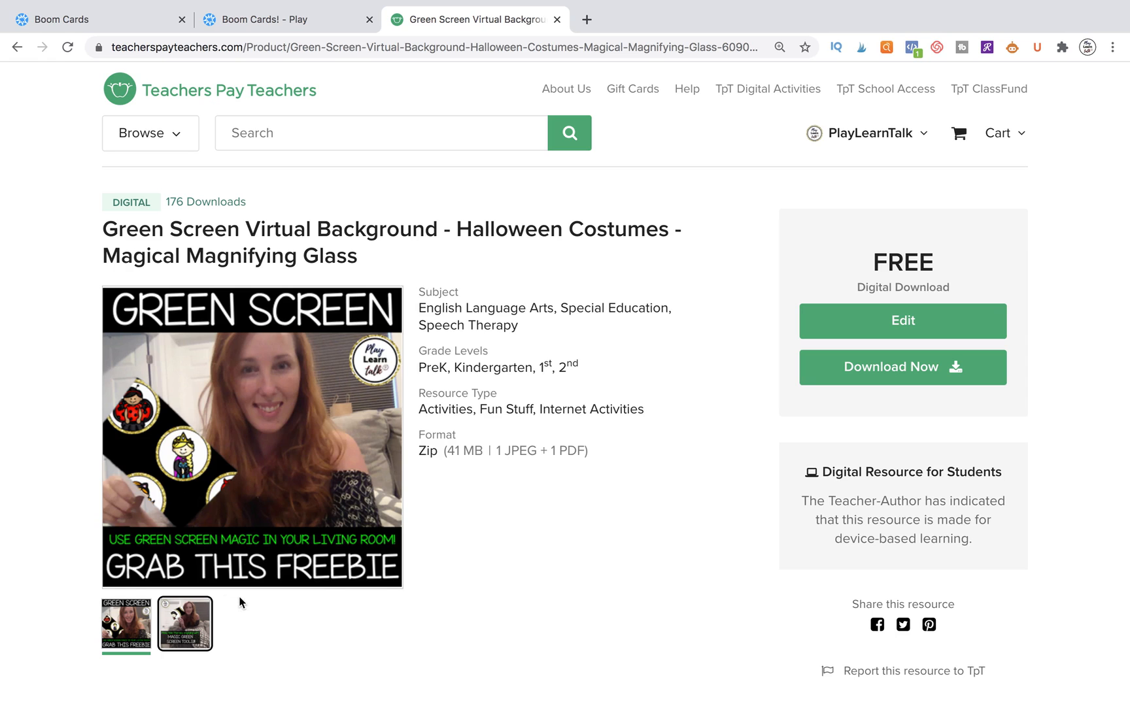
{"action": "left_click", "coordinate": [193, 630]}
{"action": "scroll", "coordinate": [581, 555], "scroll_direction": "down", "scroll_amount": 5}
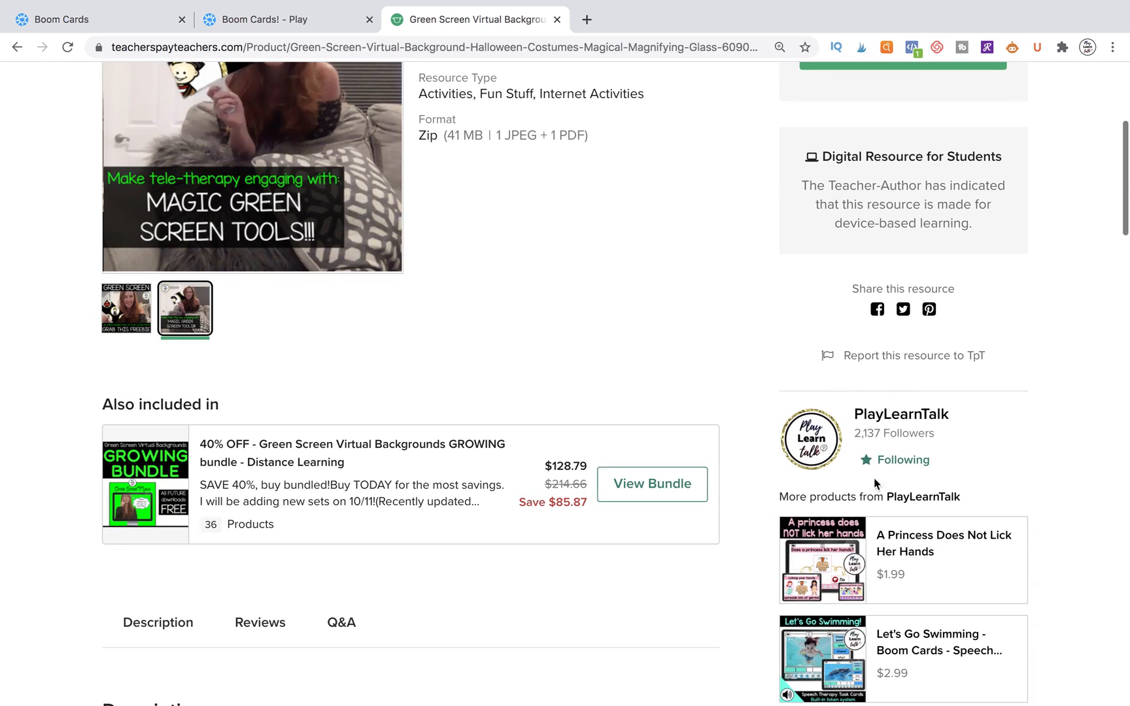
{"action": "scroll", "coordinate": [610, 355], "scroll_direction": "up", "scroll_amount": 5}
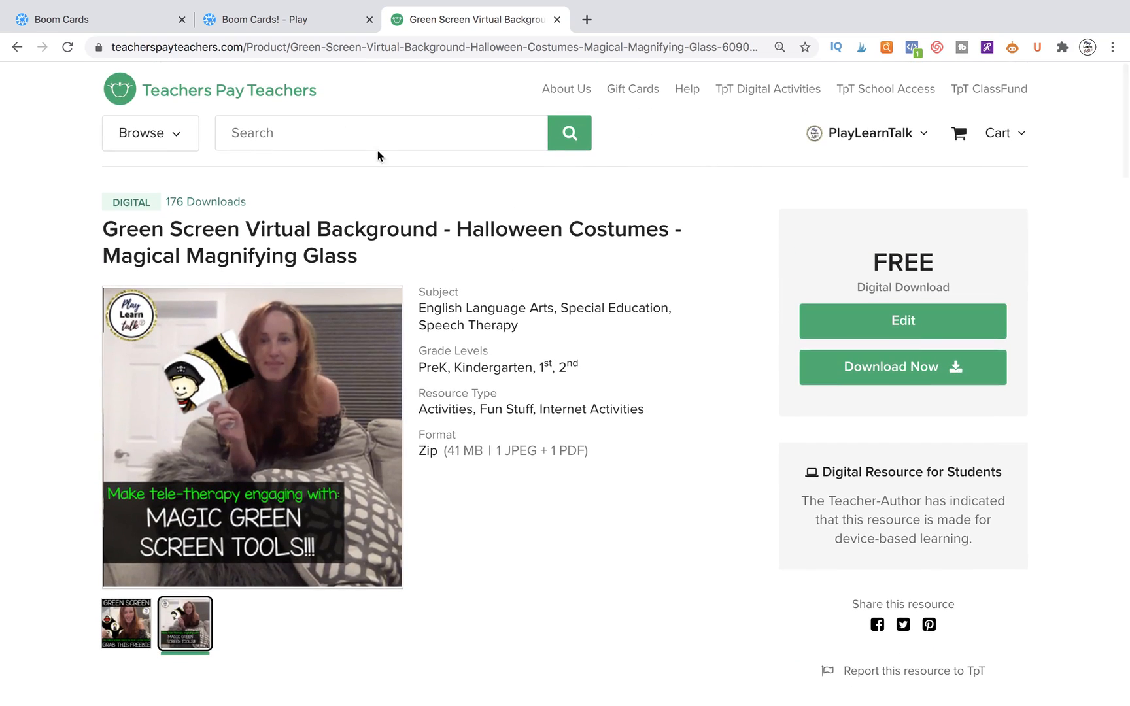
{"action": "left_click", "coordinate": [303, 27]}
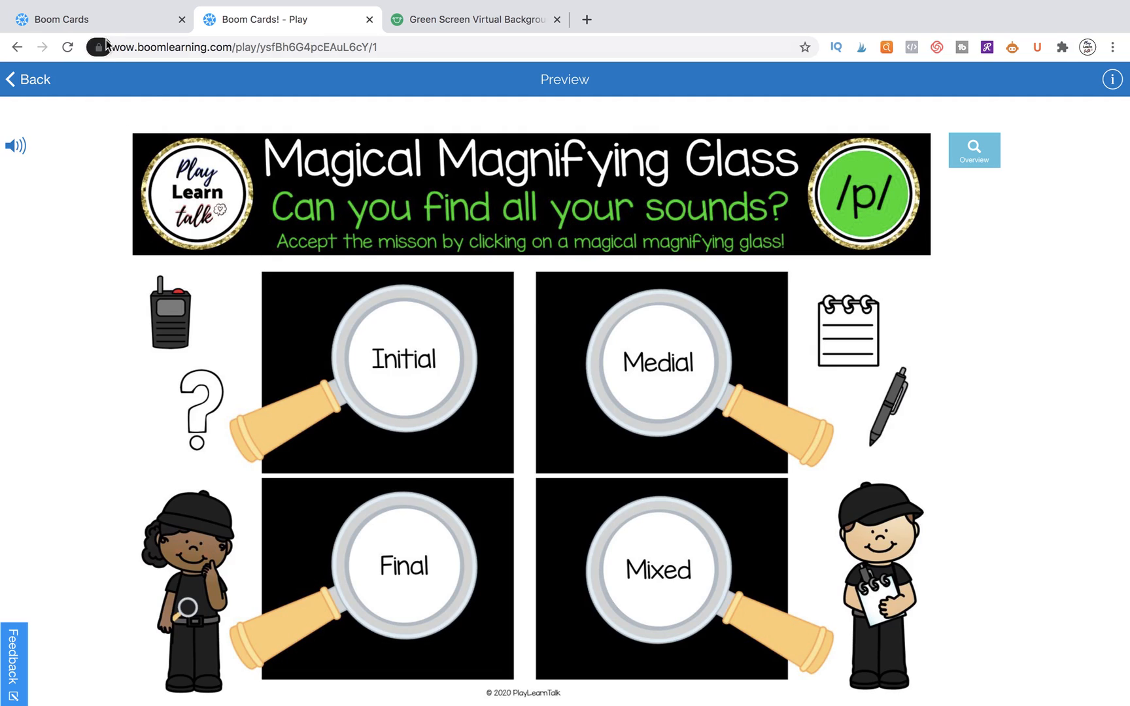
{"action": "left_click", "coordinate": [99, 19]}
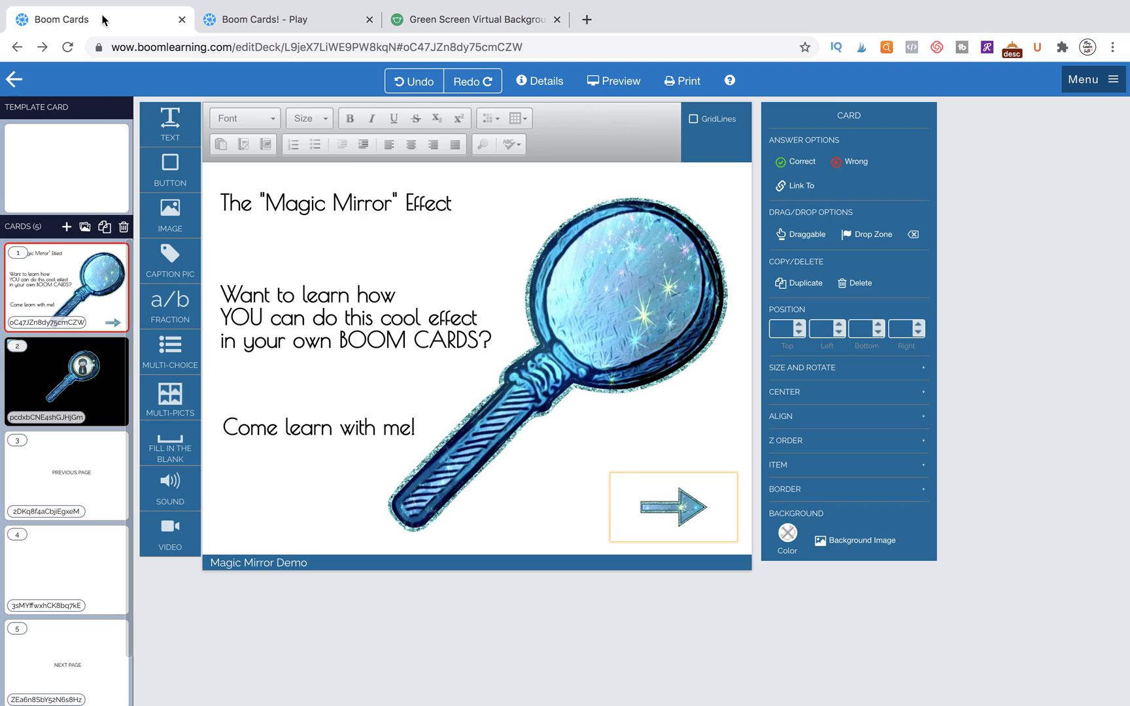
Step: Delete card 2, the finished black card with the magnifying glass, from the Magic Mirror Demo deck
{"action": "left_click", "coordinate": [81, 387]}
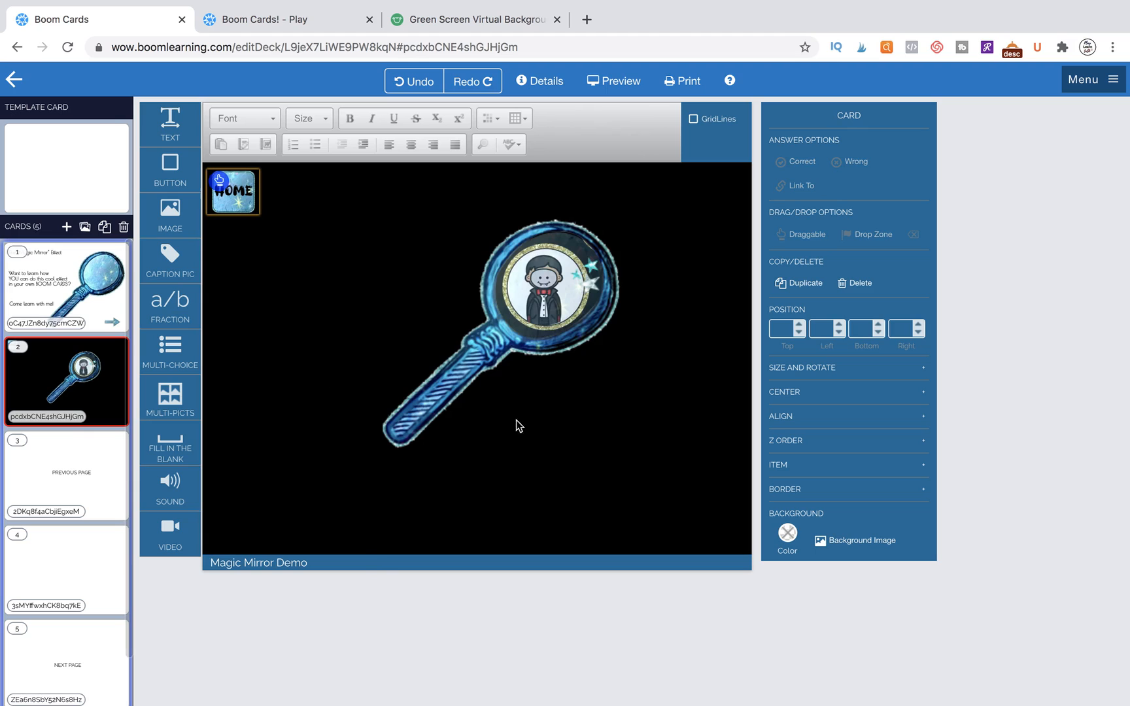
{"action": "mouse_move", "coordinate": [451, 380]}
{"action": "left_mouse_down"}
{"action": "mouse_move", "coordinate": [386, 417]}
{"action": "mouse_move", "coordinate": [445, 382]}
{"action": "left_mouse_up"}
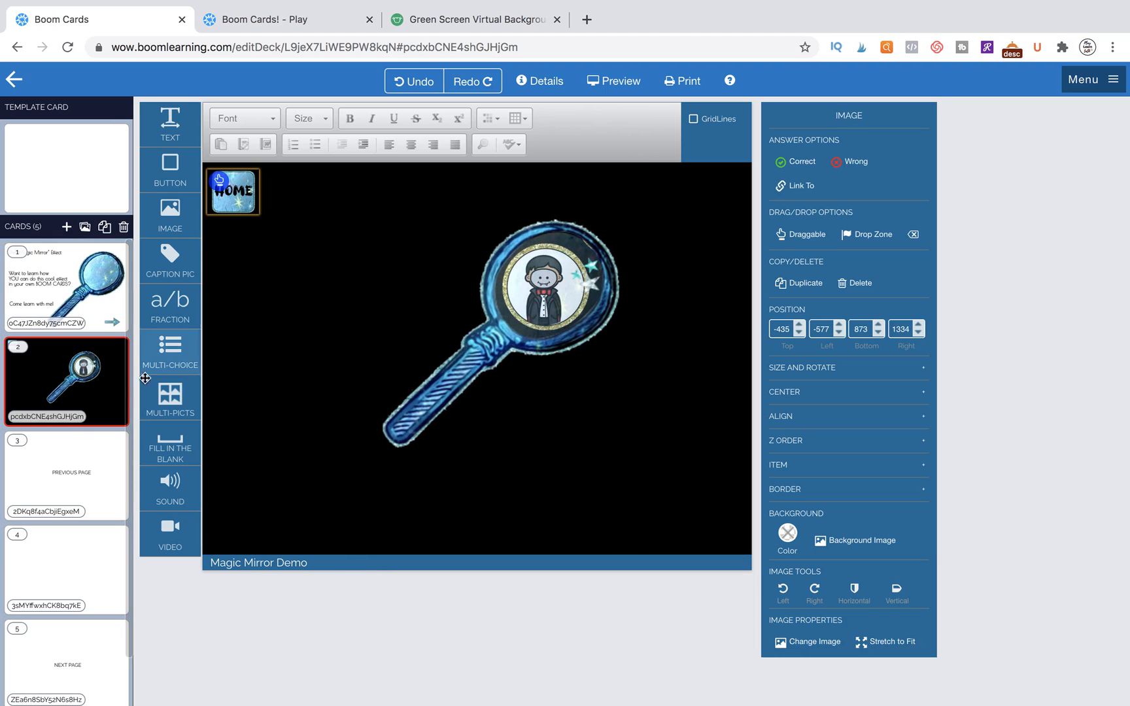
{"action": "left_click", "coordinate": [108, 379]}
{"action": "left_click", "coordinate": [123, 230]}
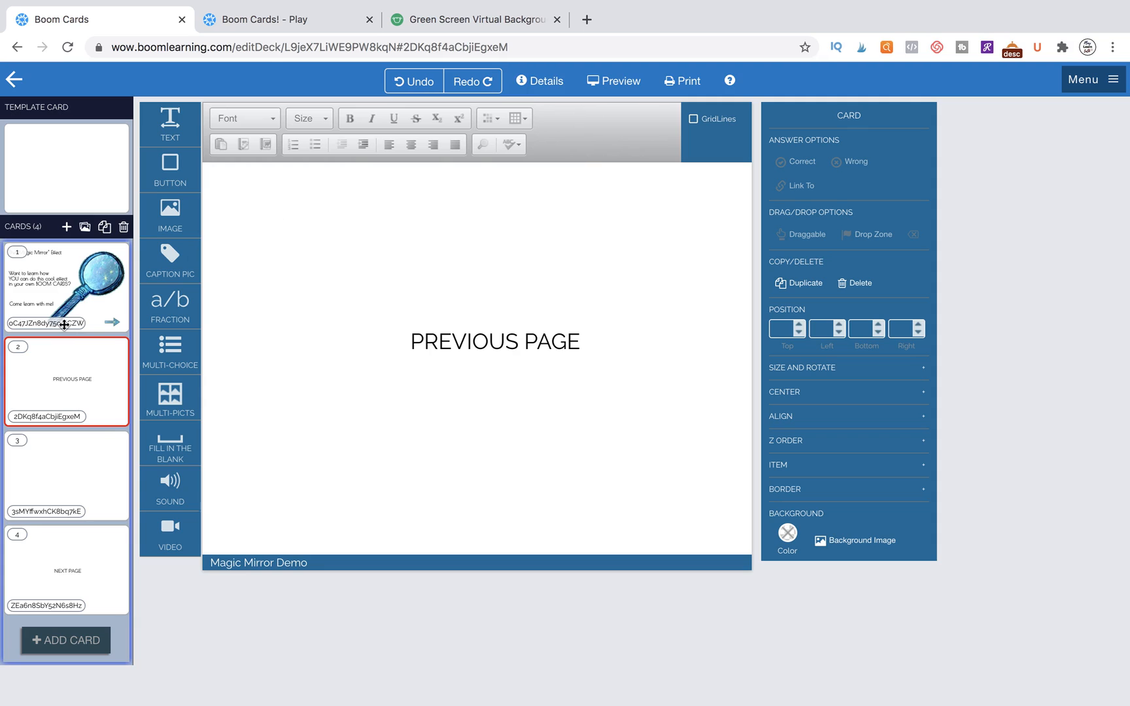
Step: Enable Flow Magic in the deck details and close the details dialog
{"action": "left_click", "coordinate": [531, 89]}
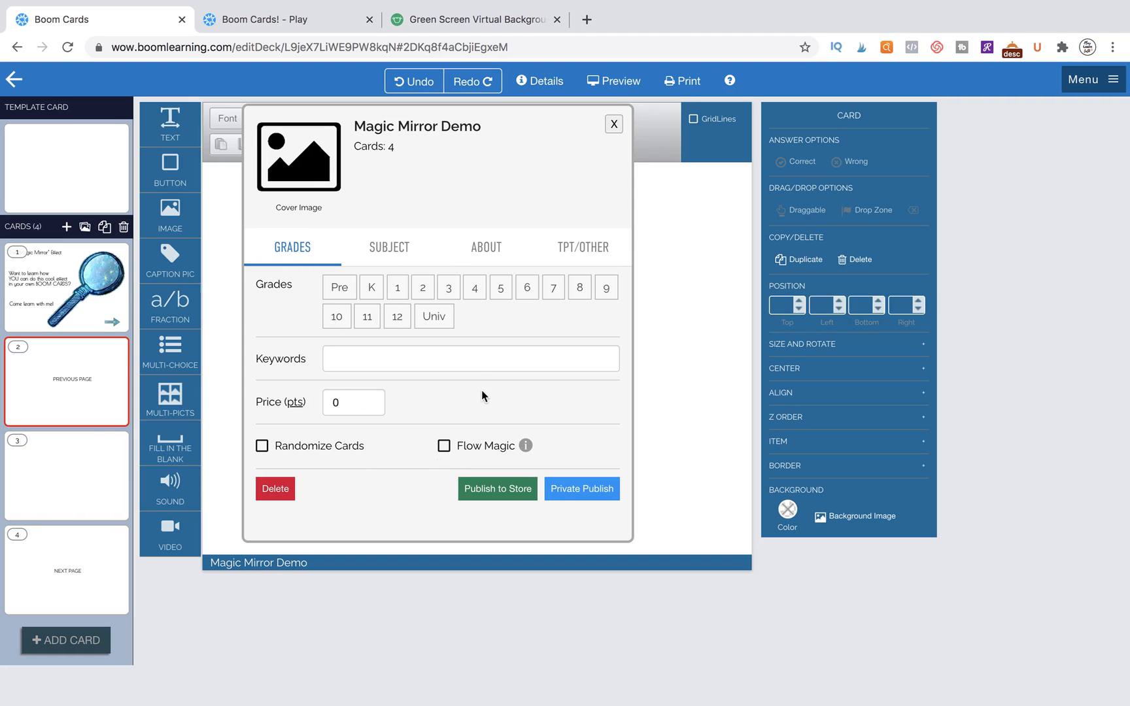
{"action": "left_click", "coordinate": [444, 446]}
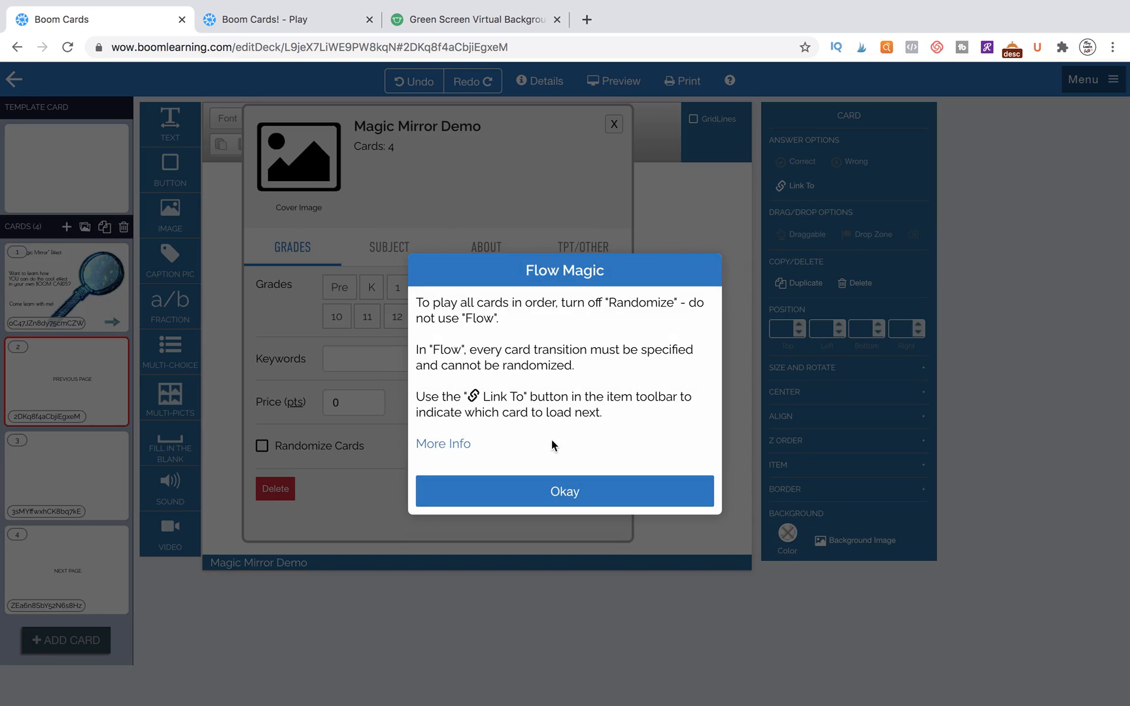
{"action": "left_click", "coordinate": [580, 490]}
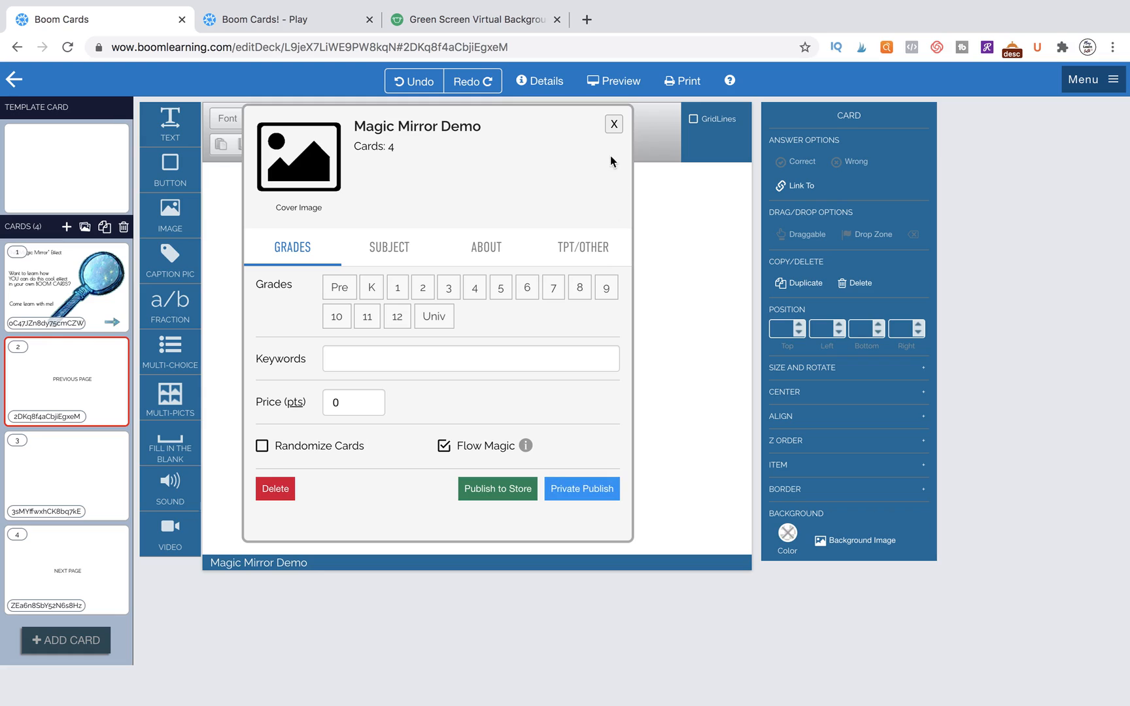
{"action": "left_click", "coordinate": [611, 128]}
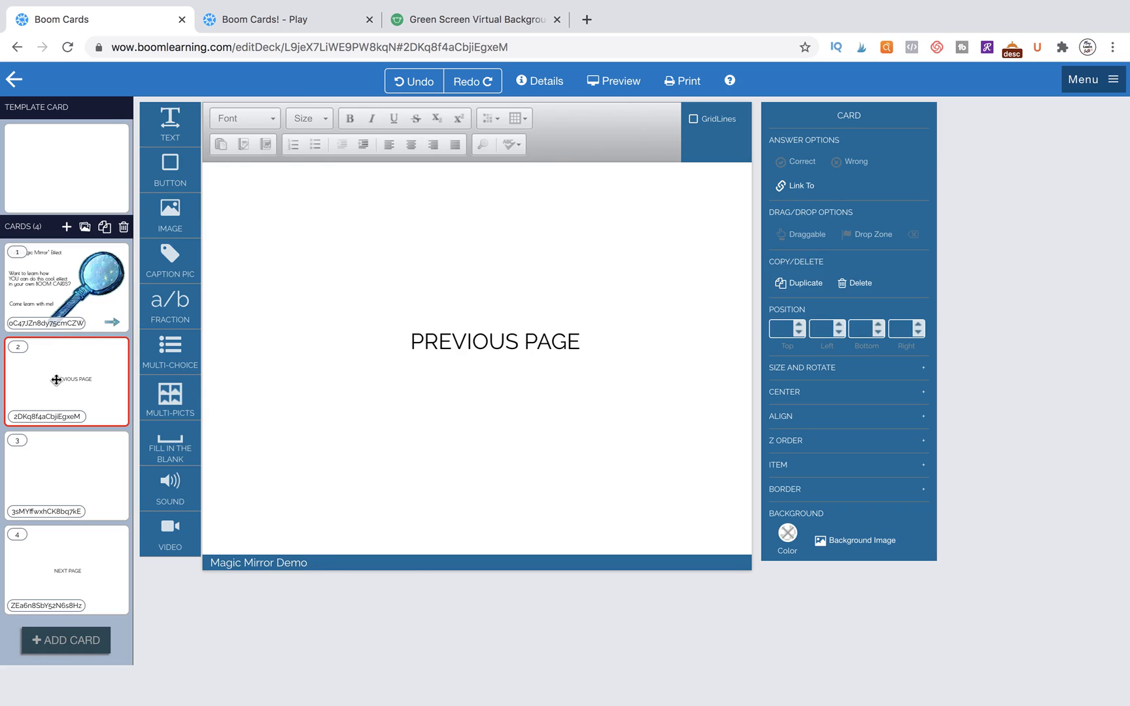
Step: Insert the Halloween costume characters image on blank card 3 and enlarge it to the card's full width
{"action": "left_click", "coordinate": [46, 587]}
{"action": "left_click", "coordinate": [75, 300]}
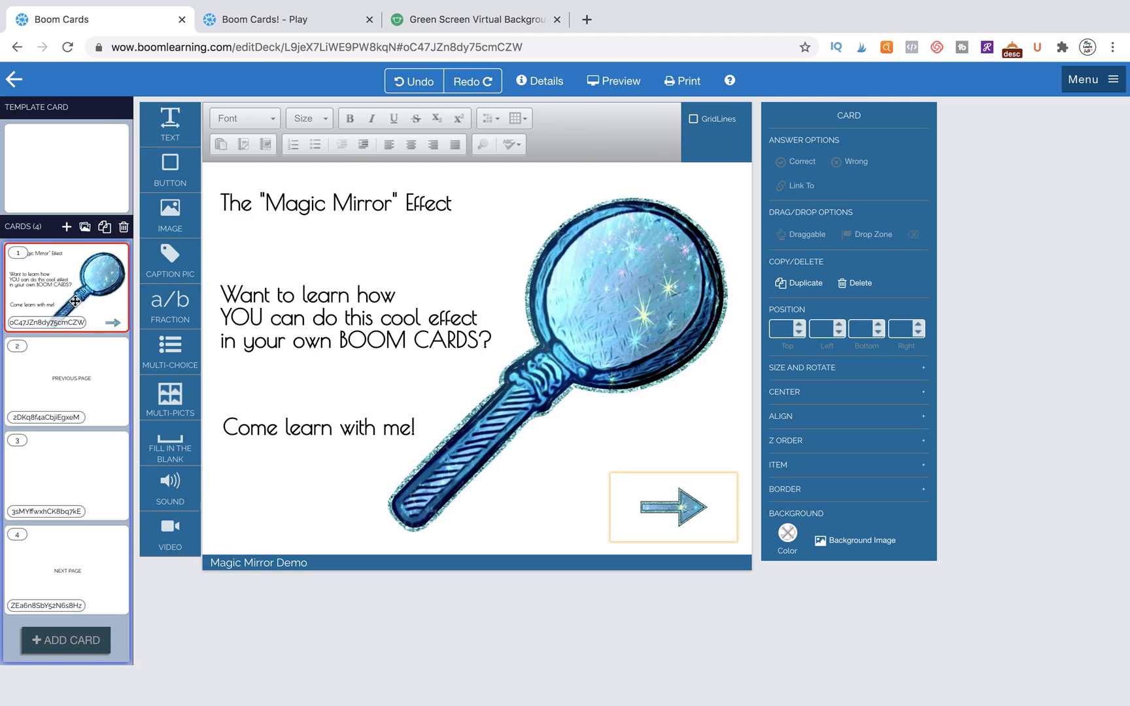
{"action": "left_click", "coordinate": [62, 470]}
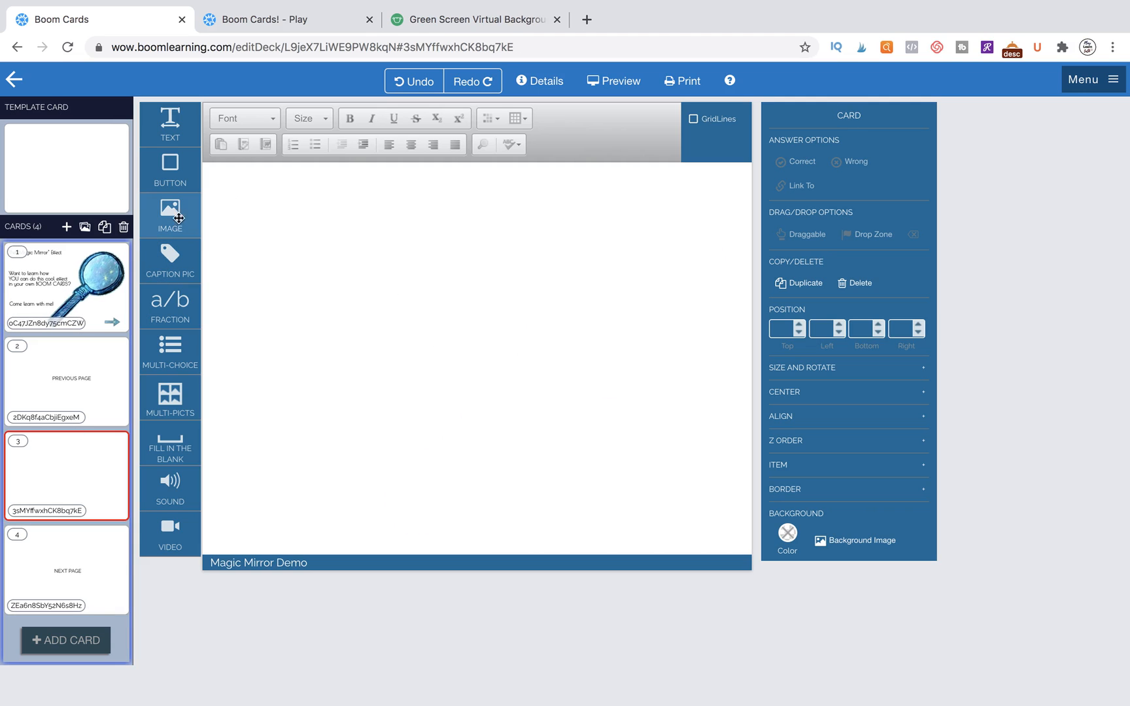
{"action": "left_click_drag", "start_coordinate": [170, 210], "coordinate": [418, 325]}
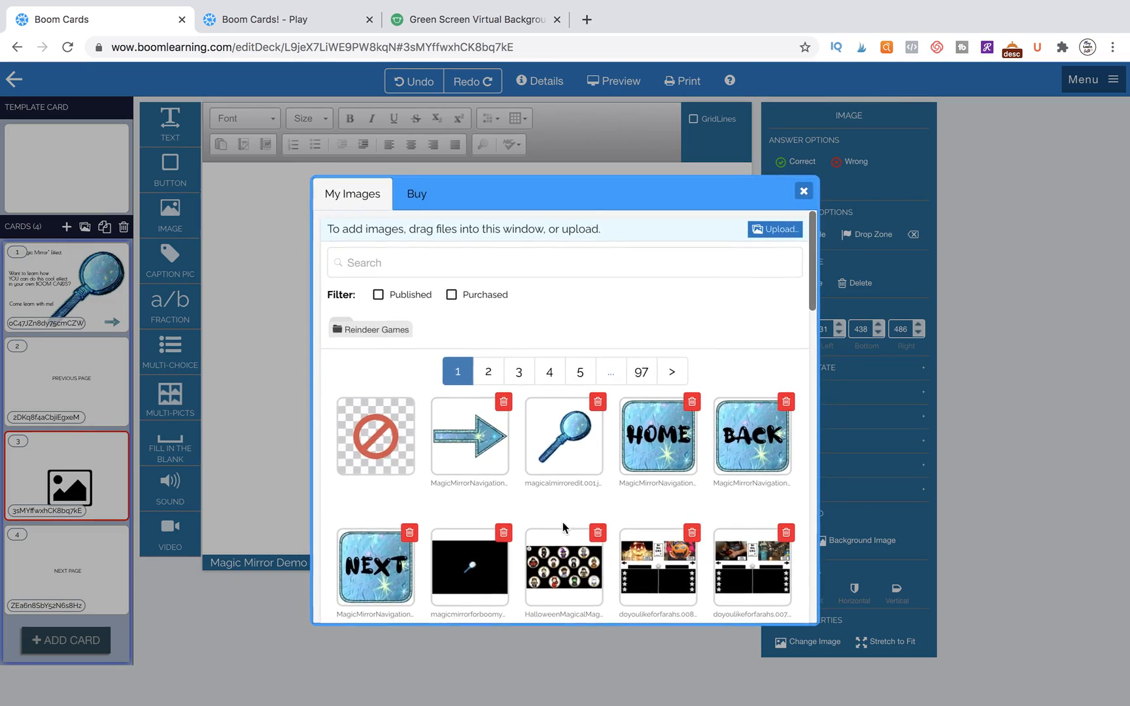
{"action": "left_click", "coordinate": [556, 502]}
{"action": "left_click_drag", "start_coordinate": [555, 428], "coordinate": [374, 255]}
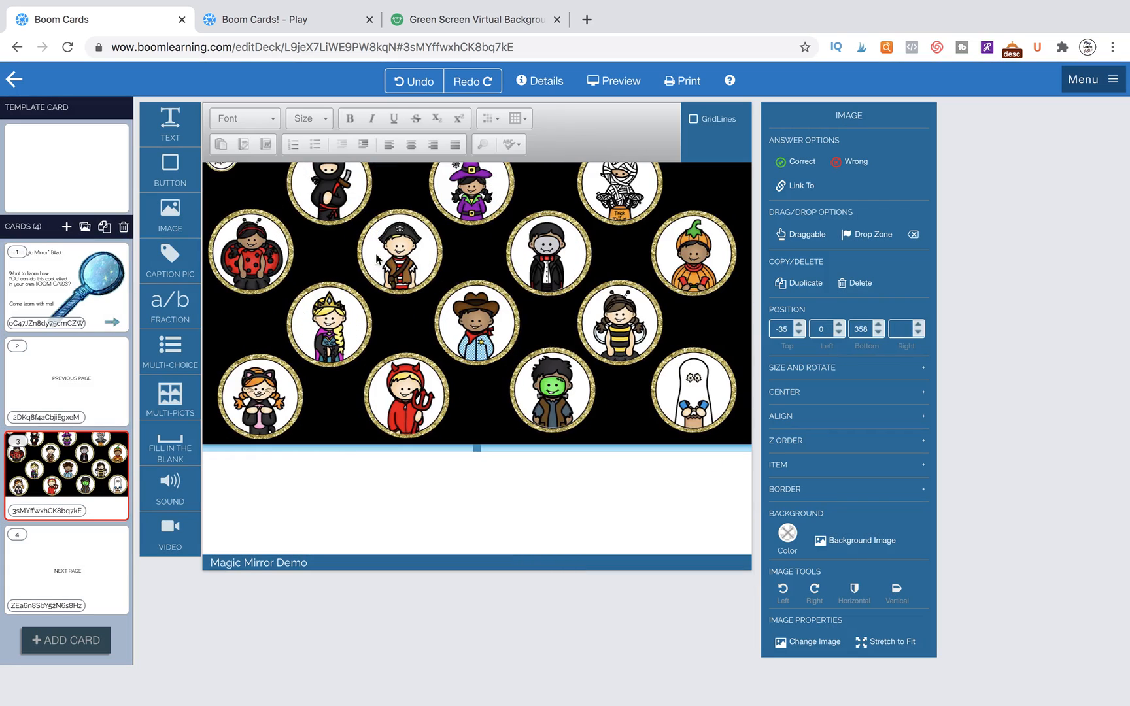
Step: Align the costume image with the card's upper edge, extend its frame past the lower edge and set the image background to black
{"action": "left_click_drag", "start_coordinate": [528, 326], "coordinate": [492, 377]}
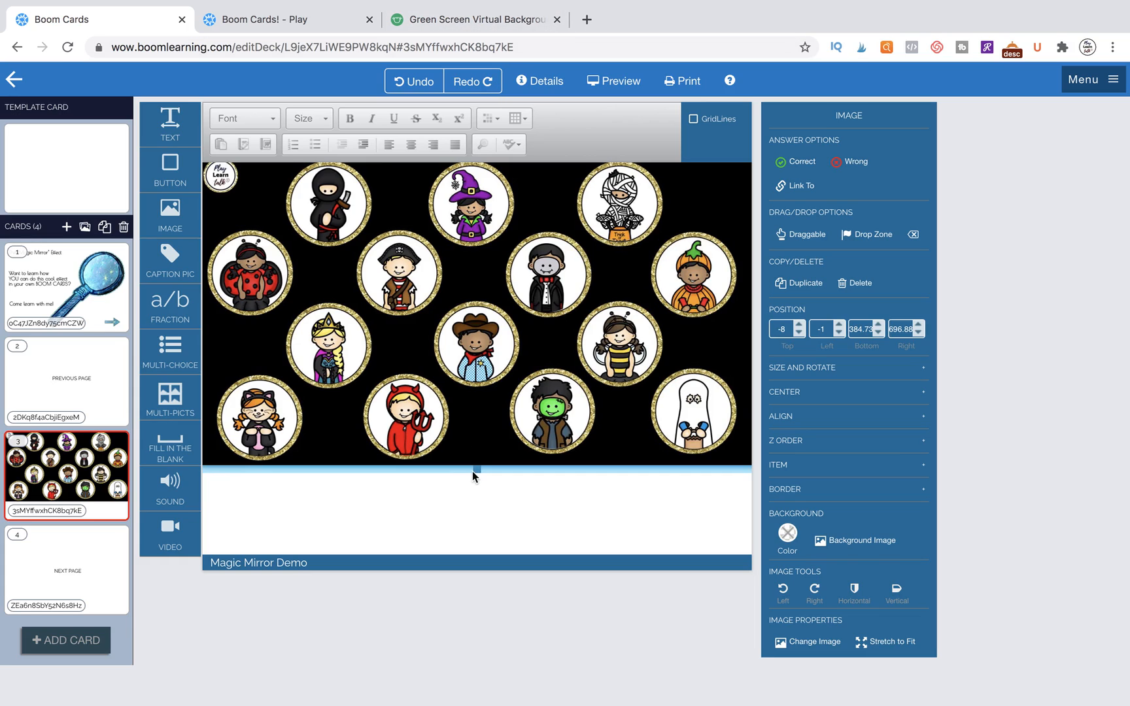
{"action": "left_click_drag", "start_coordinate": [473, 471], "coordinate": [481, 599]}
{"action": "left_click_drag", "start_coordinate": [486, 491], "coordinate": [487, 432]}
{"action": "left_click_drag", "start_coordinate": [476, 536], "coordinate": [474, 580]}
{"action": "left_click_drag", "start_coordinate": [480, 434], "coordinate": [486, 406]}
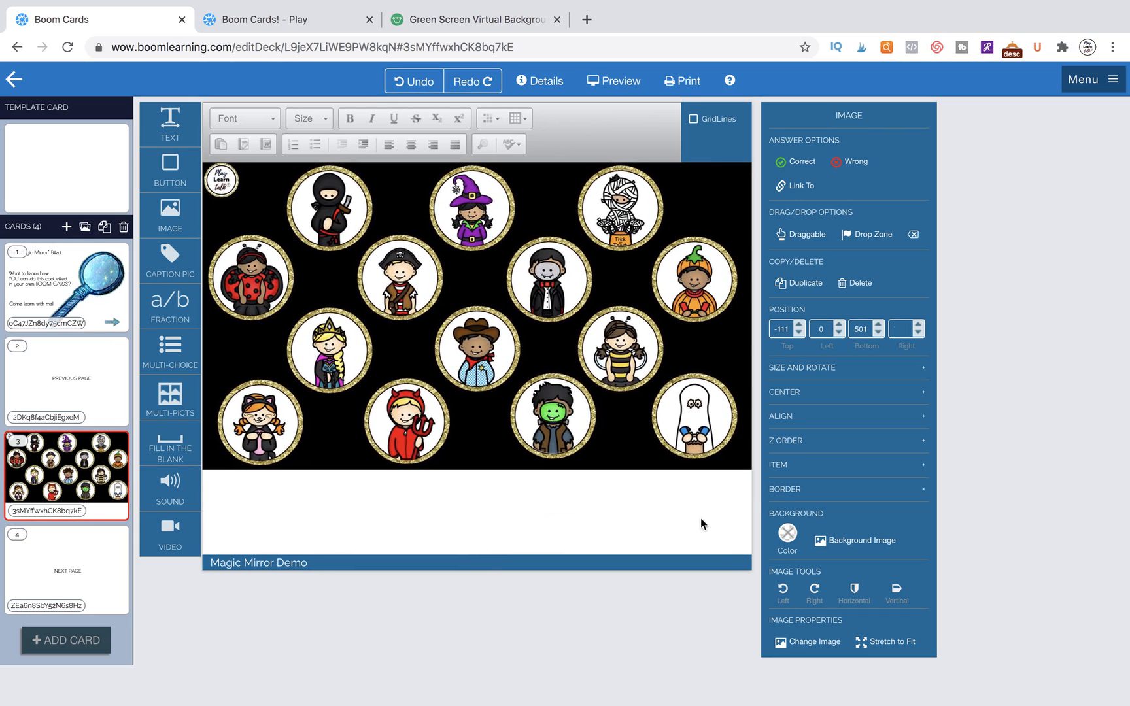
{"action": "left_click", "coordinate": [788, 532]}
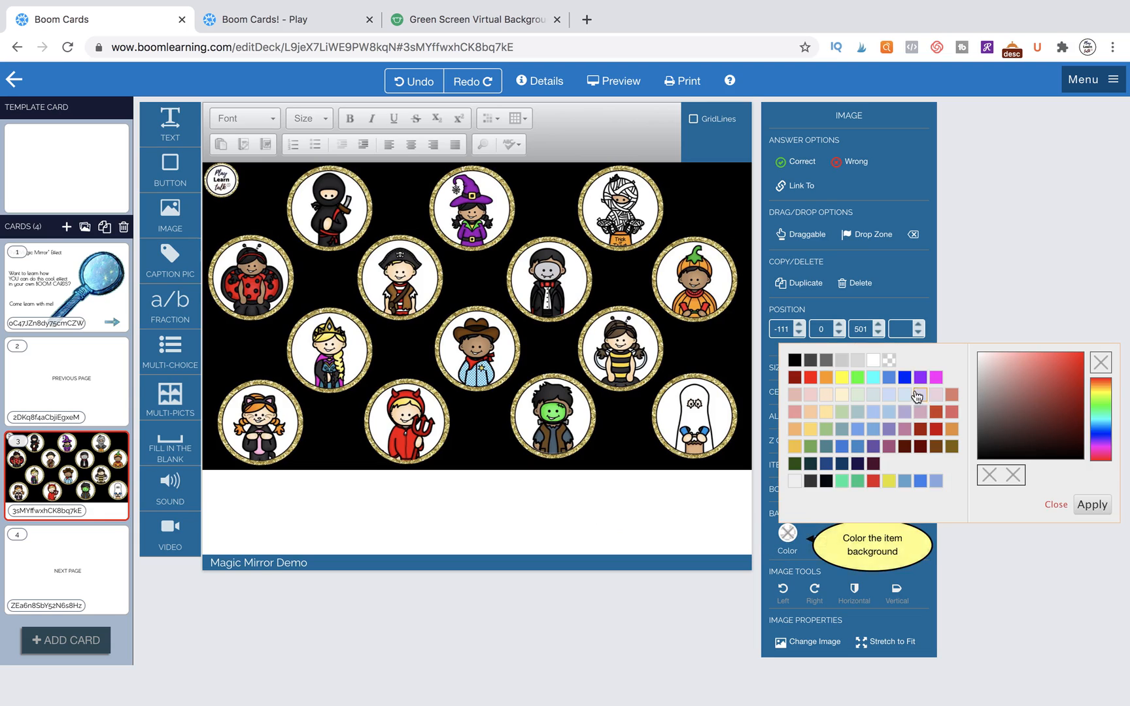
{"action": "left_click", "coordinate": [794, 360]}
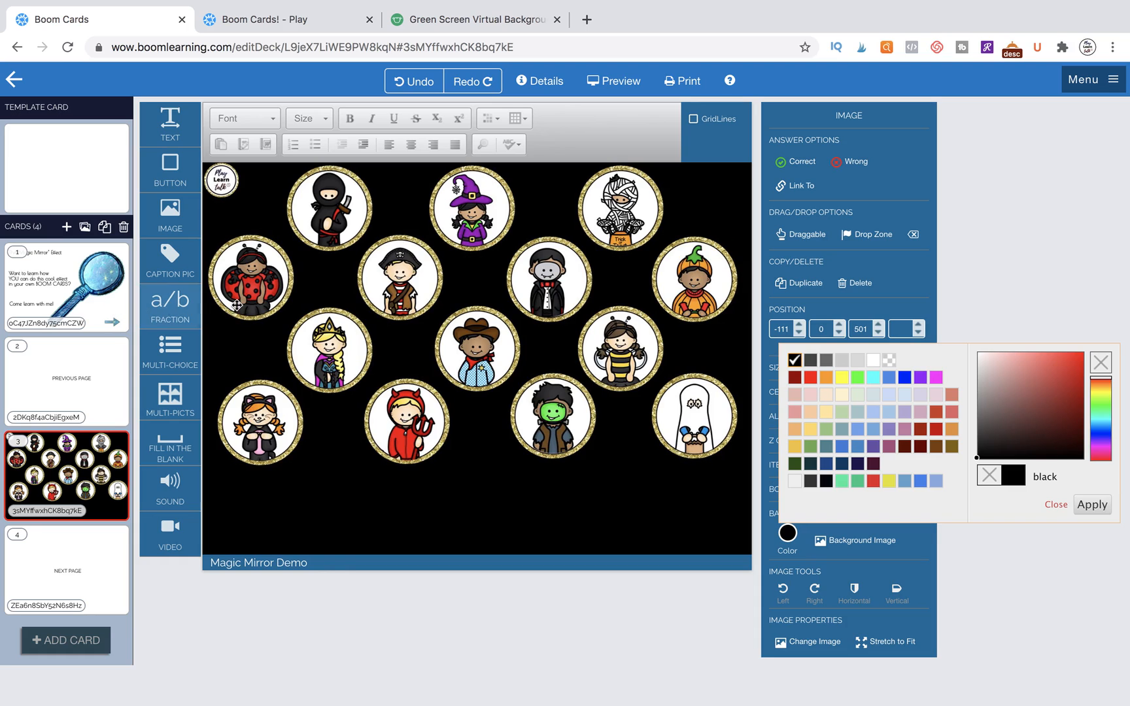
Step: Add a small HOME button image below the costume characters and a matching BACK button image immediately left of it
{"action": "left_click_drag", "start_coordinate": [170, 215], "coordinate": [497, 516]}
{"action": "left_click", "coordinate": [647, 452]}
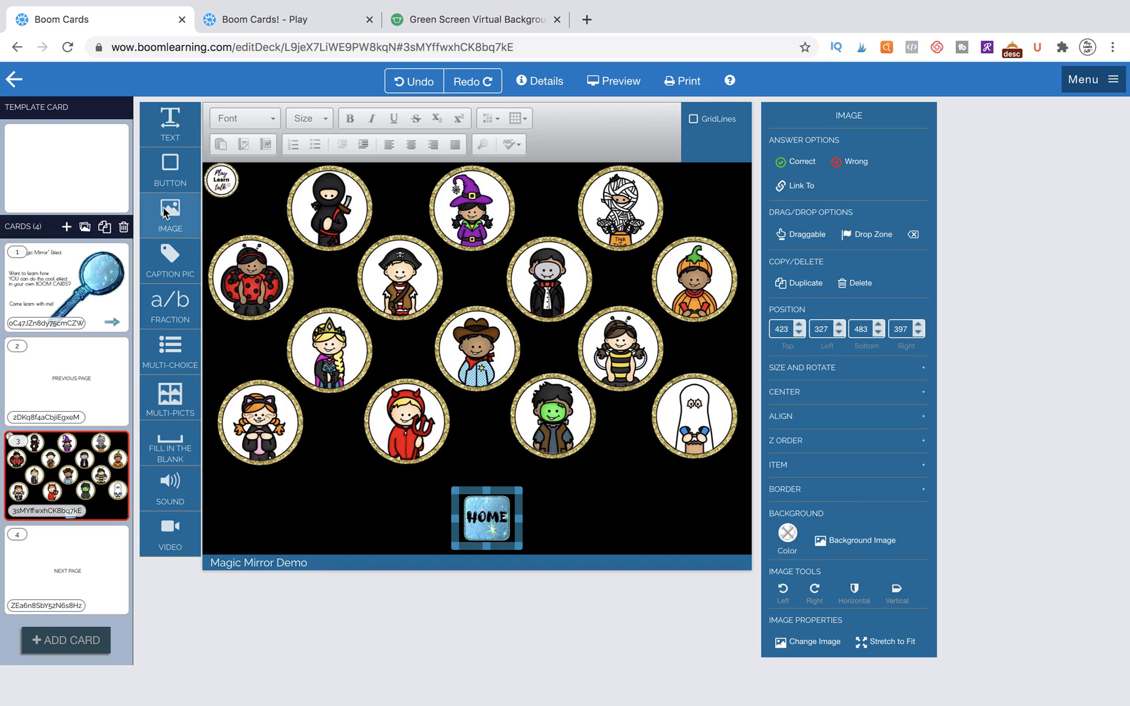
{"action": "left_click_drag", "start_coordinate": [170, 216], "coordinate": [604, 535]}
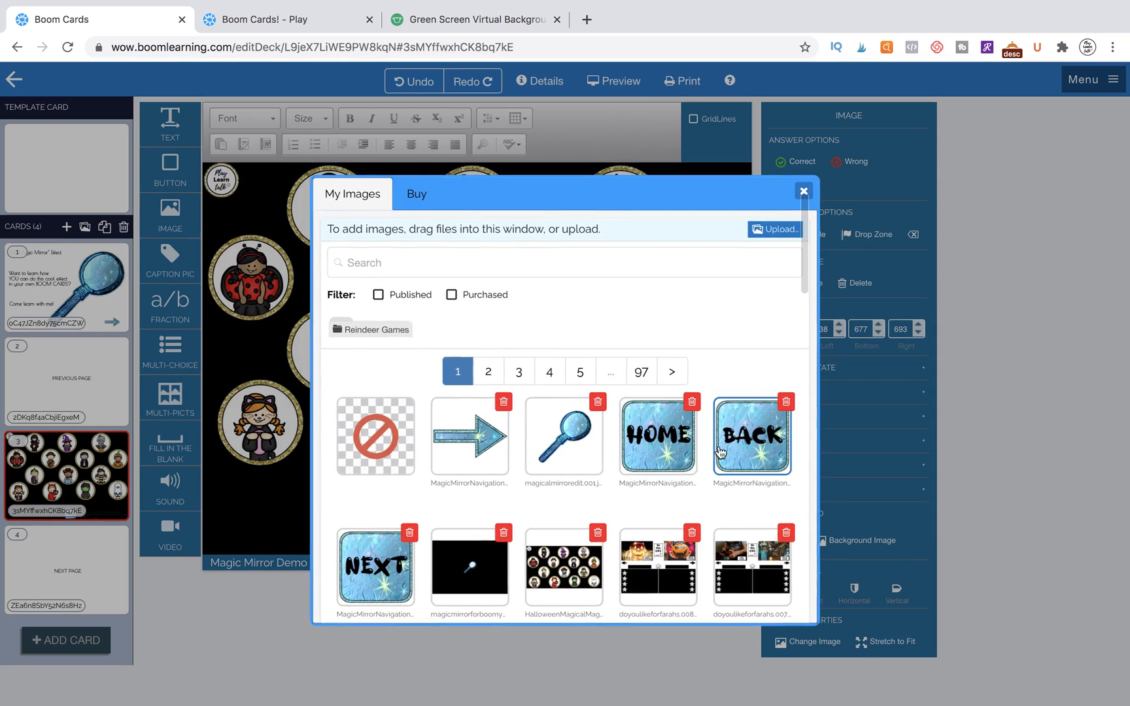
{"action": "left_click", "coordinate": [739, 449]}
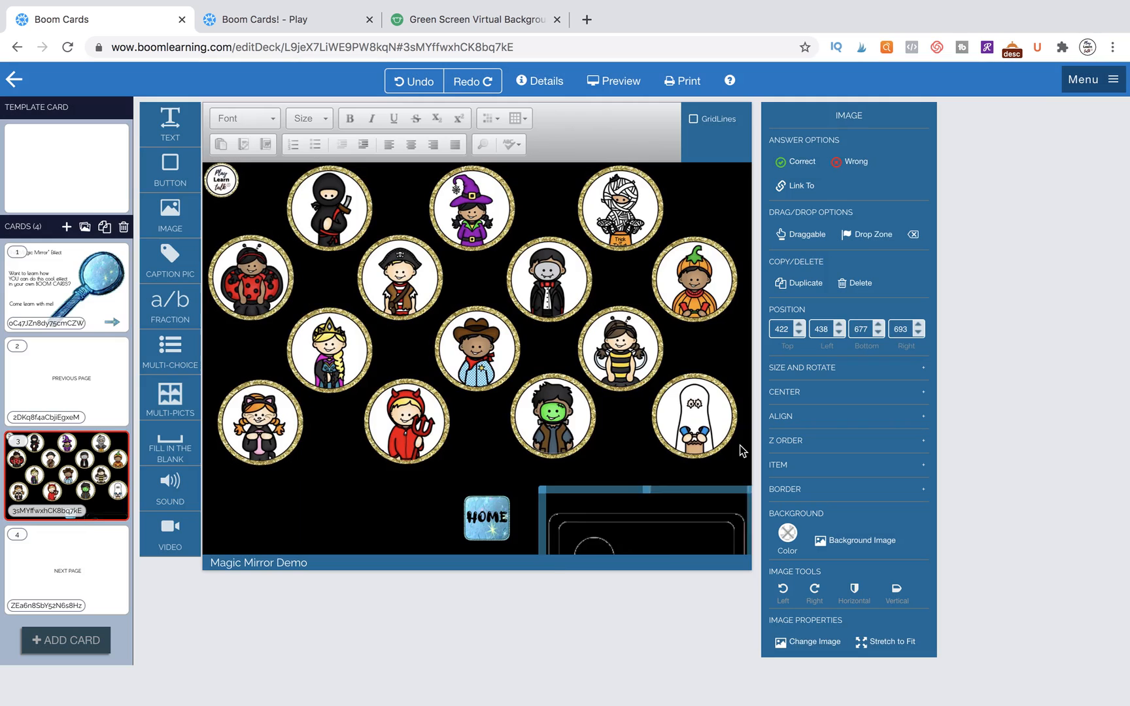
{"action": "left_click_drag", "start_coordinate": [669, 529], "coordinate": [589, 320]}
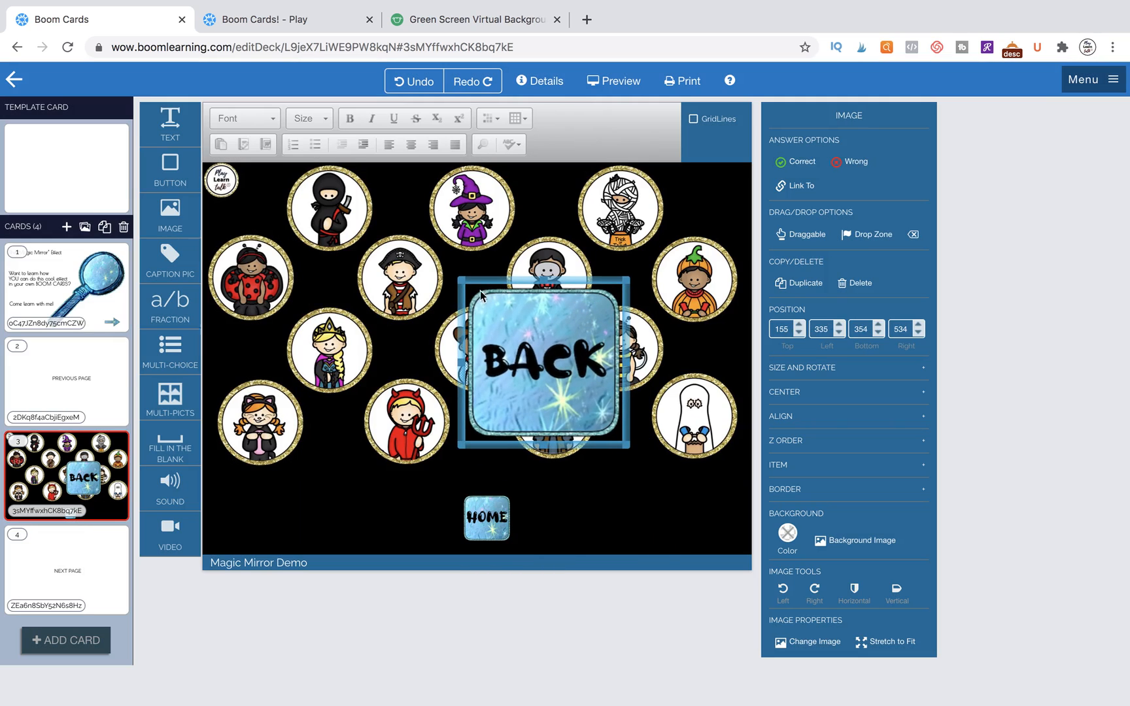
{"action": "left_click_drag", "start_coordinate": [464, 286], "coordinate": [428, 518]}
Step: Add a NEXT button image, shrink it beside the HOME button's right edge, and nudge the BACK button to even the row
{"action": "left_click_drag", "start_coordinate": [170, 216], "coordinate": [547, 412]}
{"action": "left_click", "coordinate": [371, 549]}
{"action": "left_click_drag", "start_coordinate": [634, 479], "coordinate": [582, 364]}
{"action": "left_click_drag", "start_coordinate": [488, 288], "coordinate": [570, 490]}
{"action": "left_click", "coordinate": [436, 517]}
{"action": "left_click_drag", "start_coordinate": [436, 517], "coordinate": [442, 517]}
{"action": "left_click", "coordinate": [473, 472]}
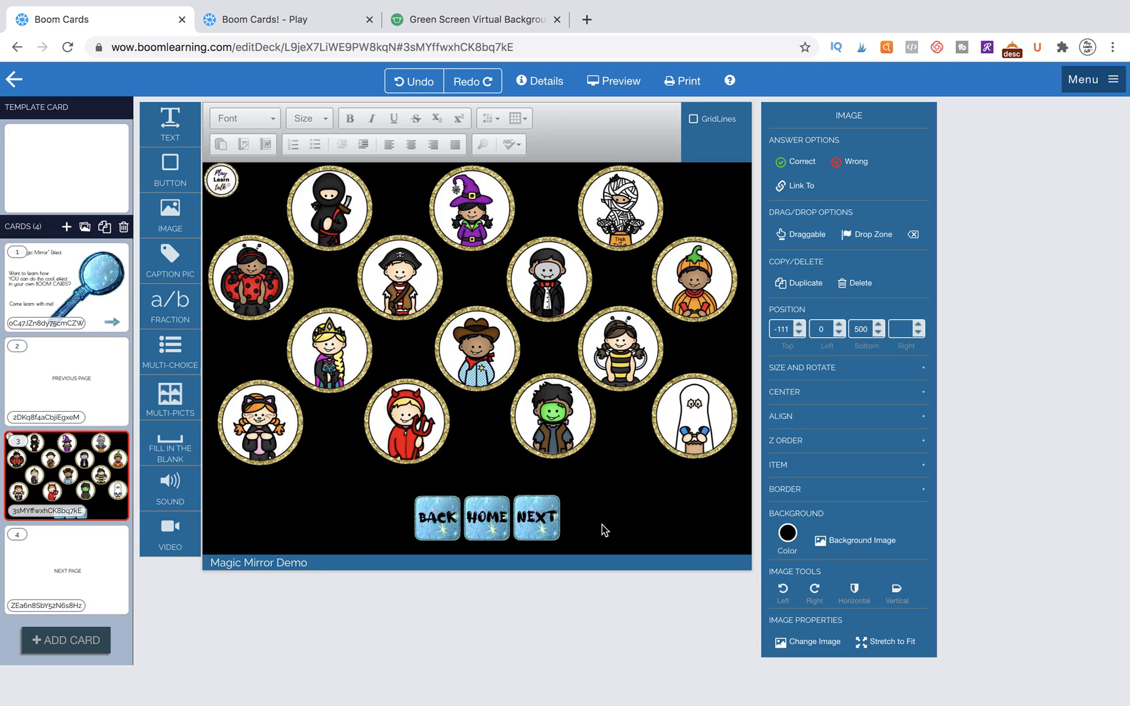
Step: Select the HOME button image on card 3
{"action": "left_click", "coordinate": [487, 516]}
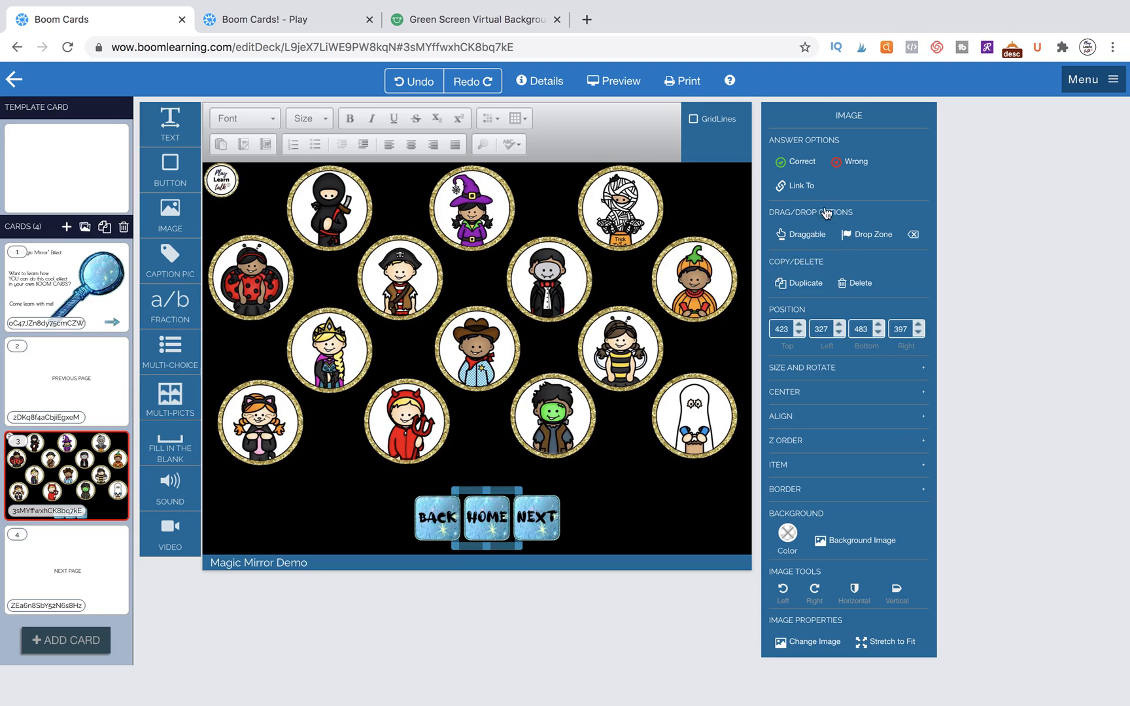